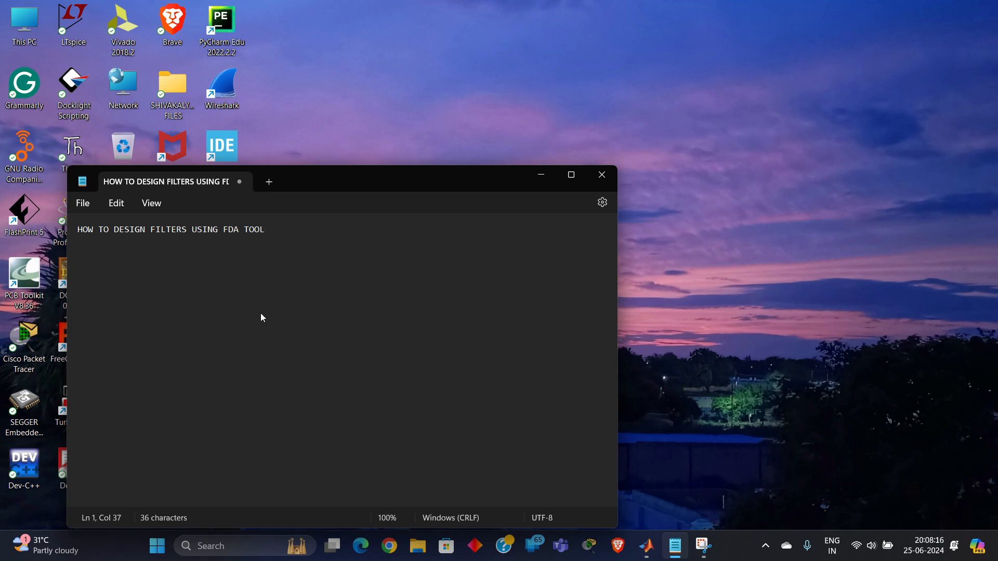
Add the line "1- OPEN MATLAB AND TYPE FDA TOOL IN THE COMMAND WINDOW." below the notes heading, leaving a blank line, and minimize the notes.
key("Return")
key("Return")
type("1- OPEN MATLAB AND TYP")
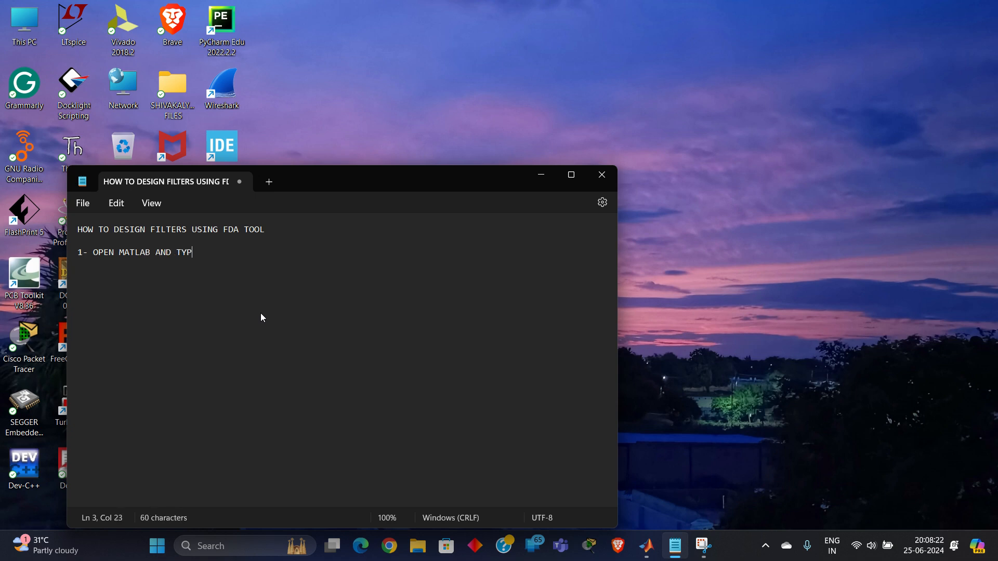
type("E FDA TOOL IN THE COMMA")
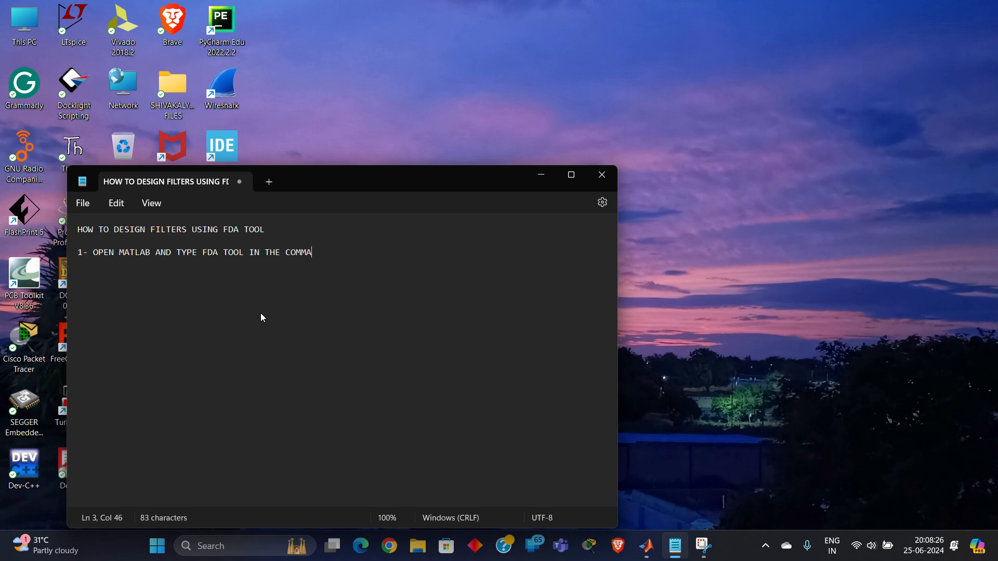
type("ND WINDOW.")
left_click(541, 175)
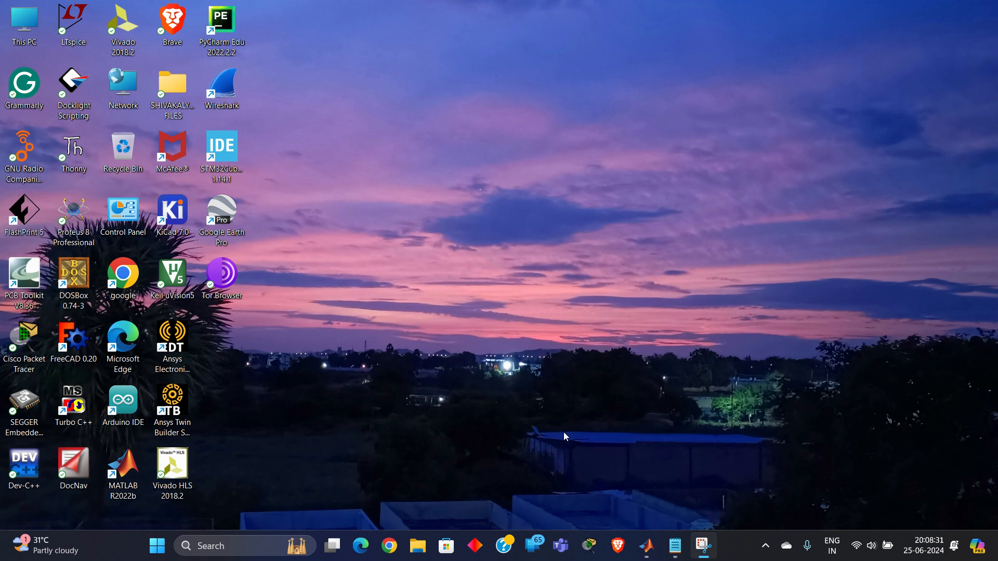
Switch to MATLAB and try to run the command "fda tool".
left_click(656, 546)
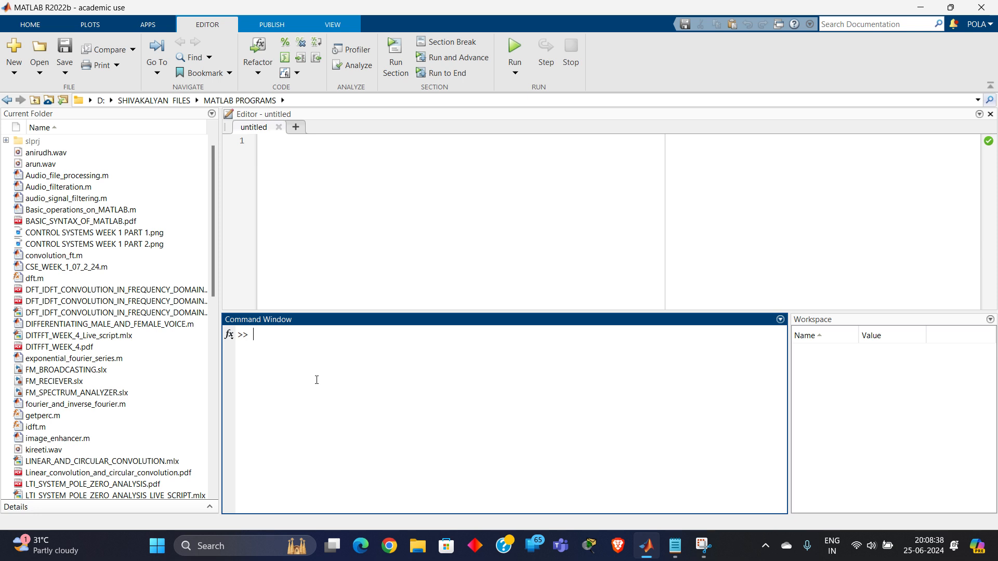
key("BackSpace")
key("Caps_Lock")
type("f")
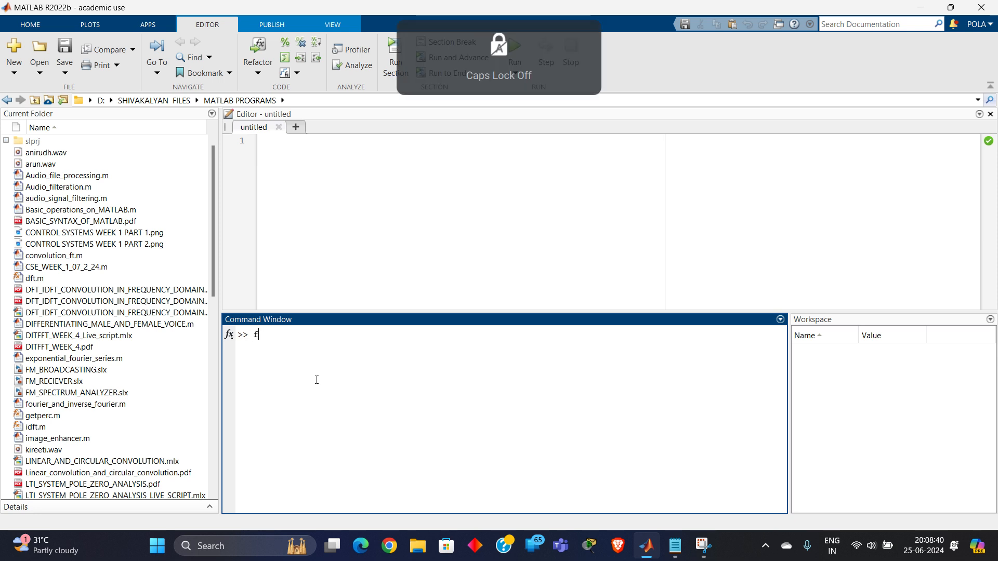
type("da tool")
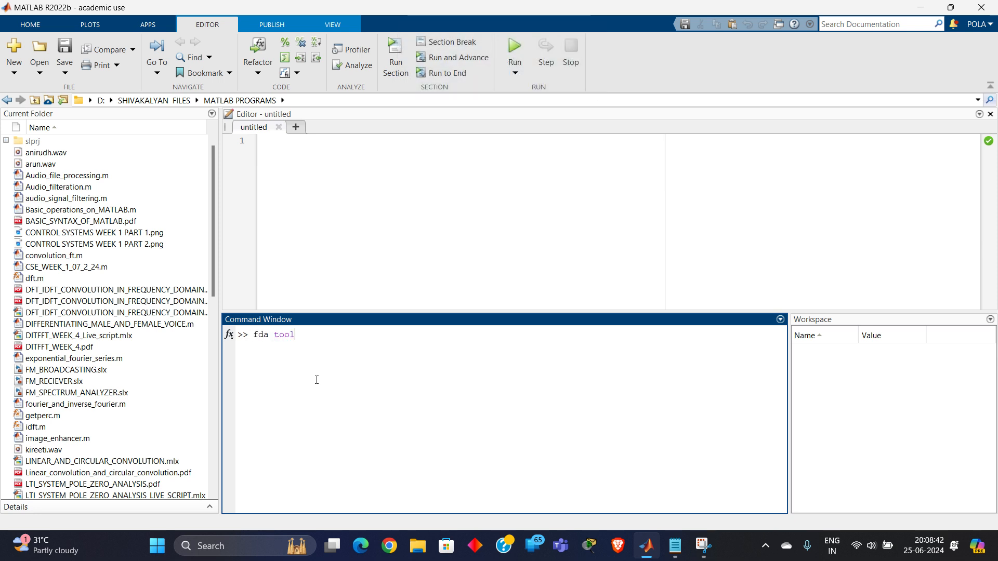
key("Return")
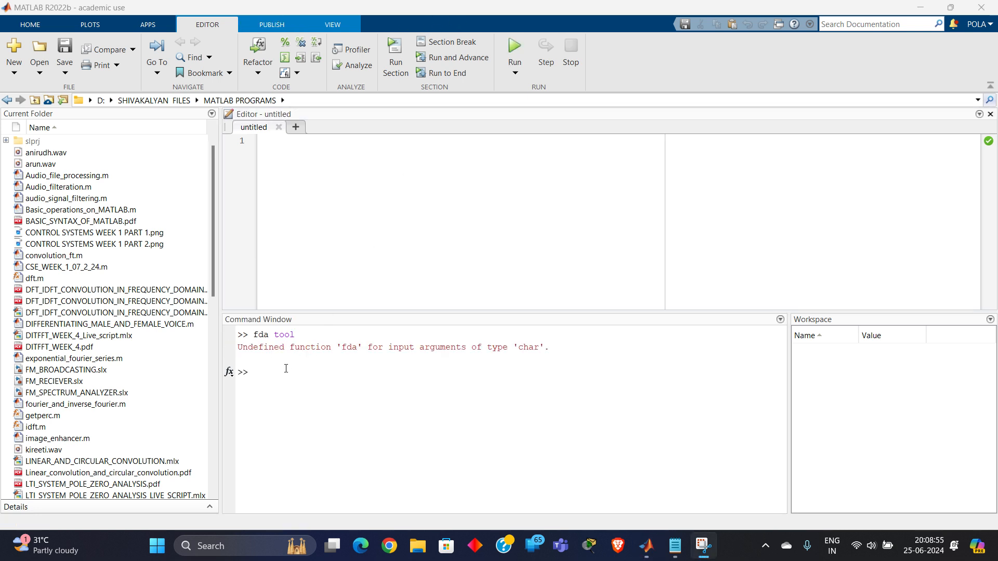
Launch Filter Designer with the command "fdatool", dismiss the tip of the day and maximize the window.
left_click(287, 368)
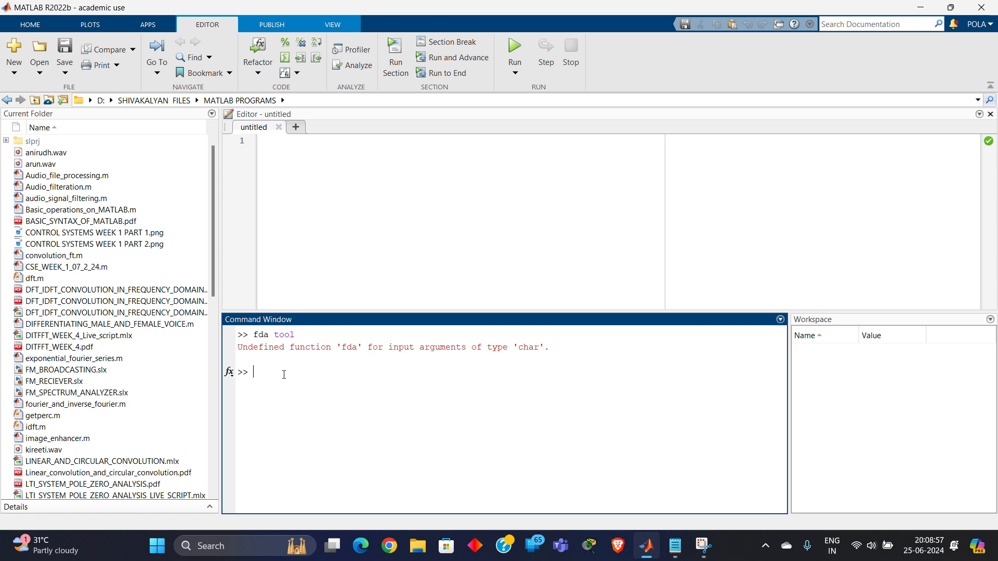
type("fdatool")
key("Return")
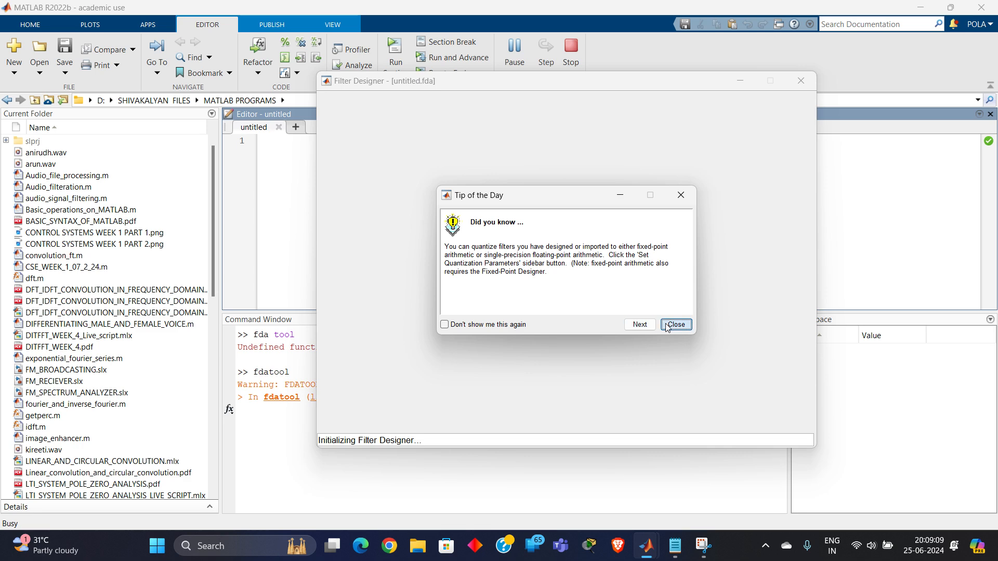
left_click(680, 326)
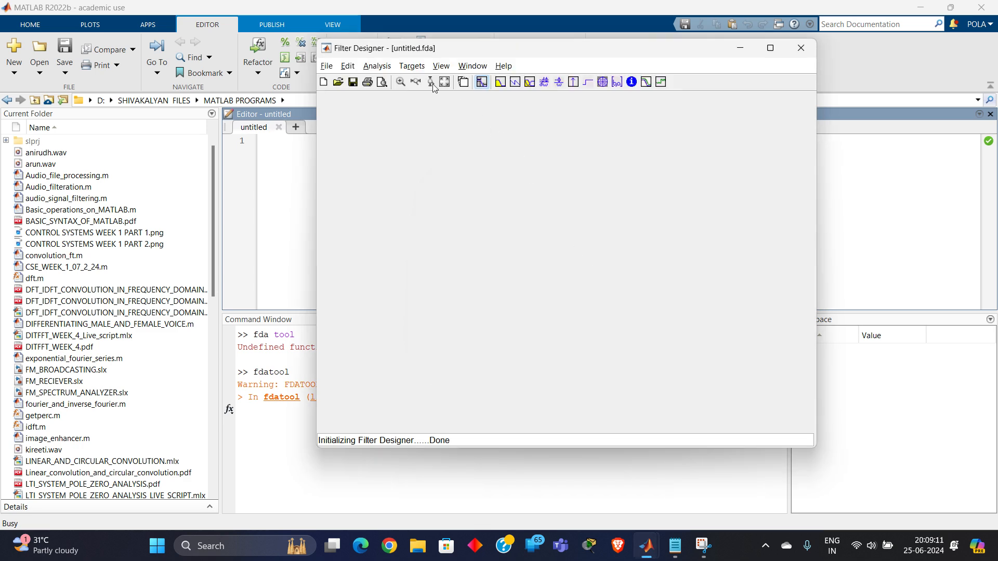
left_click_drag(414, 50, 398, 59)
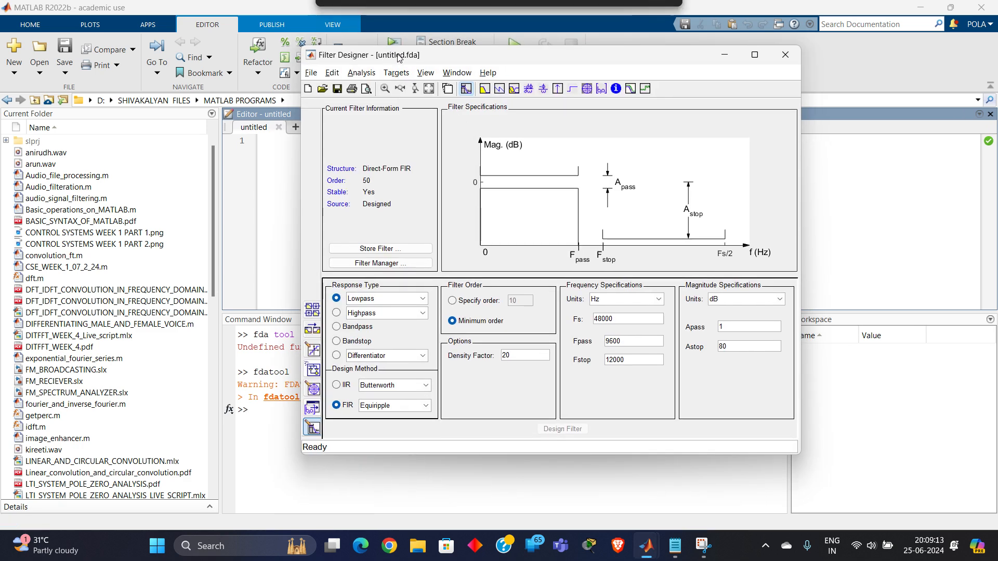
left_click(755, 55)
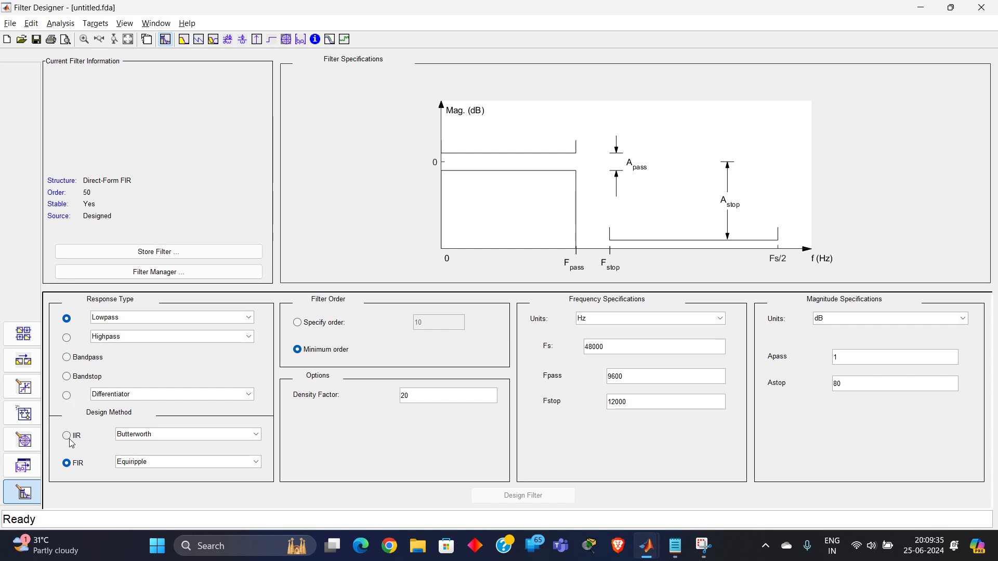
Look through the IIR design methods and set the FIR design method to Window.
left_click(158, 440)
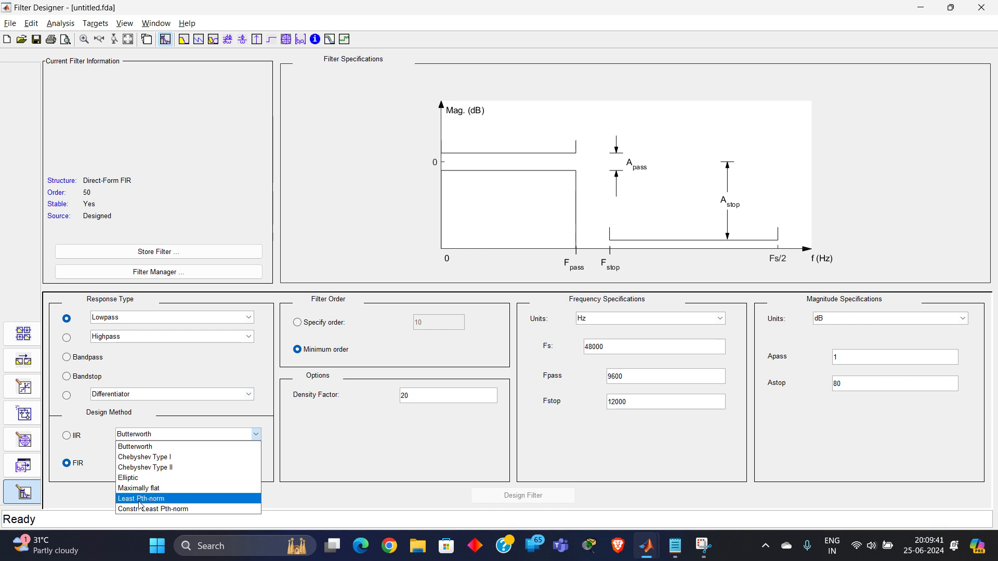
left_click(97, 455)
left_click(175, 463)
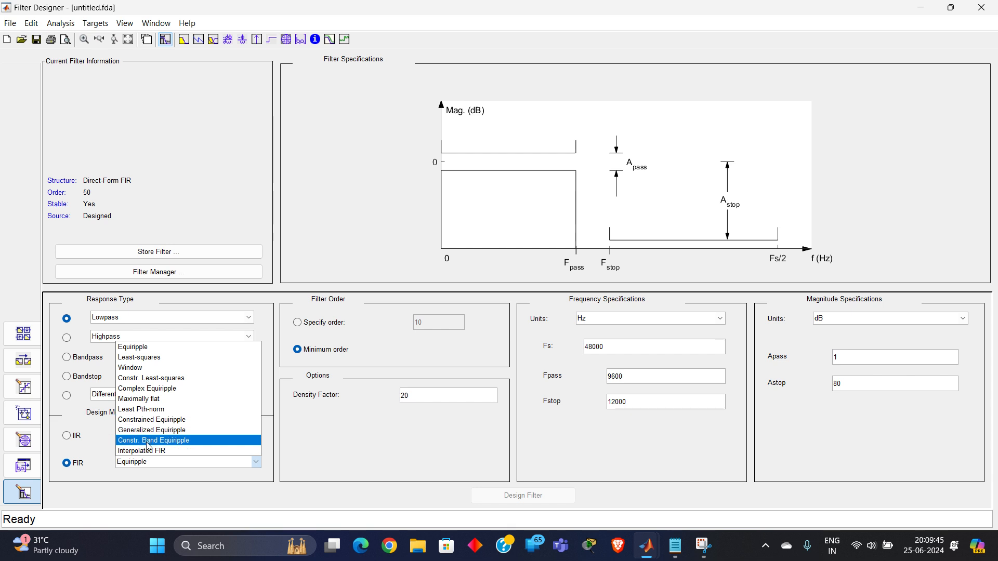
left_click(150, 370)
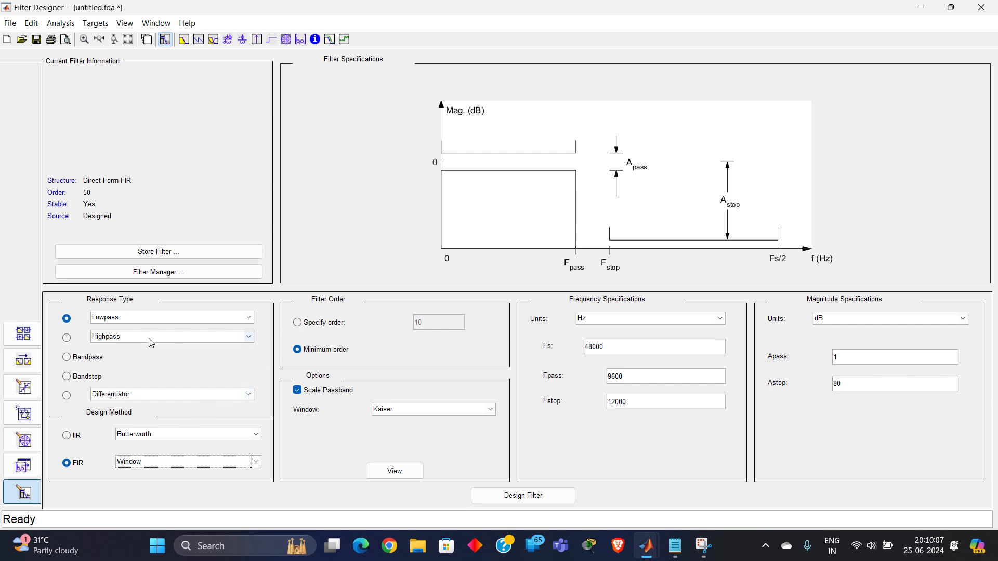
Switch to Notepad, add the line "2- change the fir mode to window type", start line "3-" and return to Filter Designer.
left_click(686, 546)
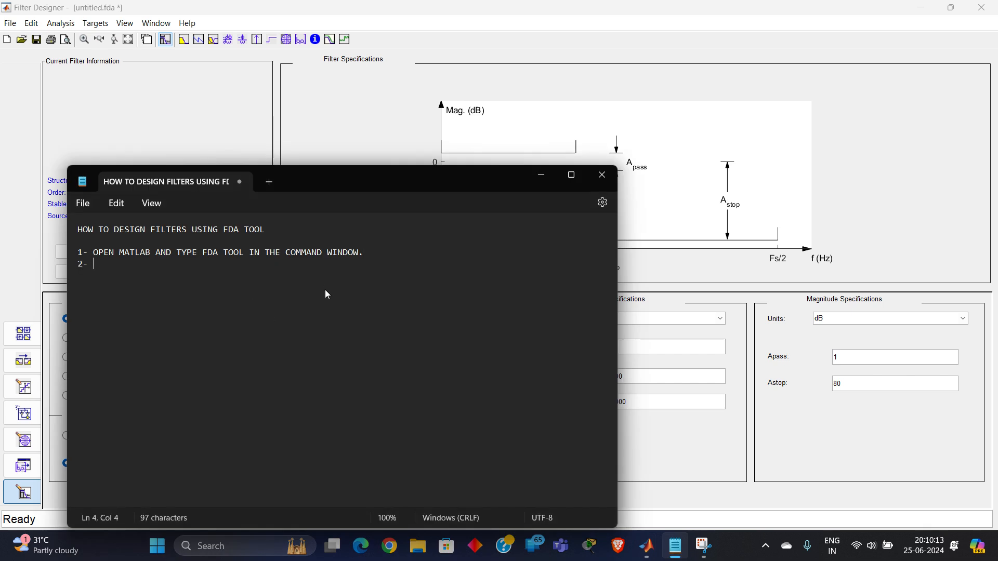
type("un")
key("BackSpace")
type("change the fir mode to wi")
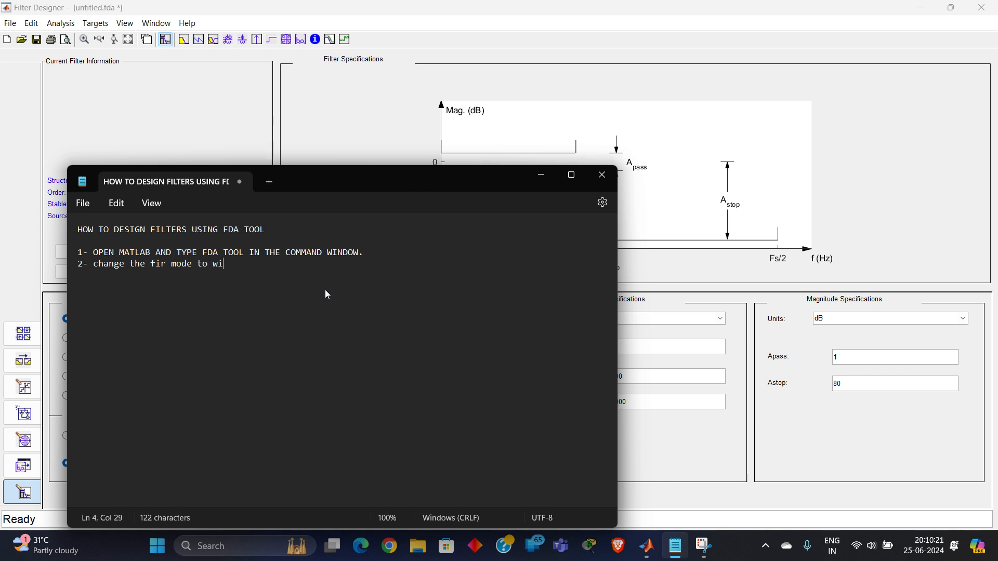
type("ndow type")
key("Return")
type("3-")
left_click_drag(434, 181, 384, 536)
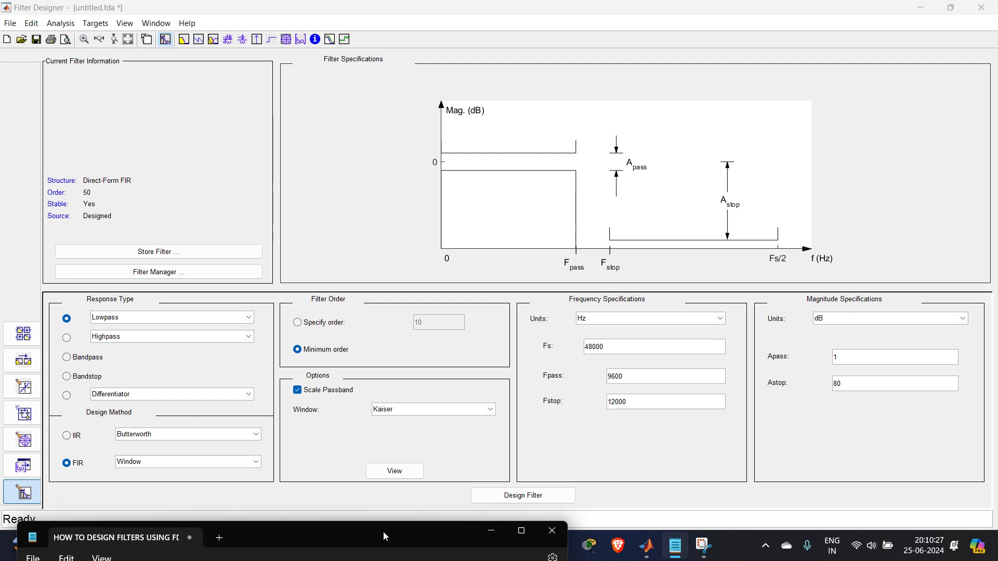
left_click(481, 534)
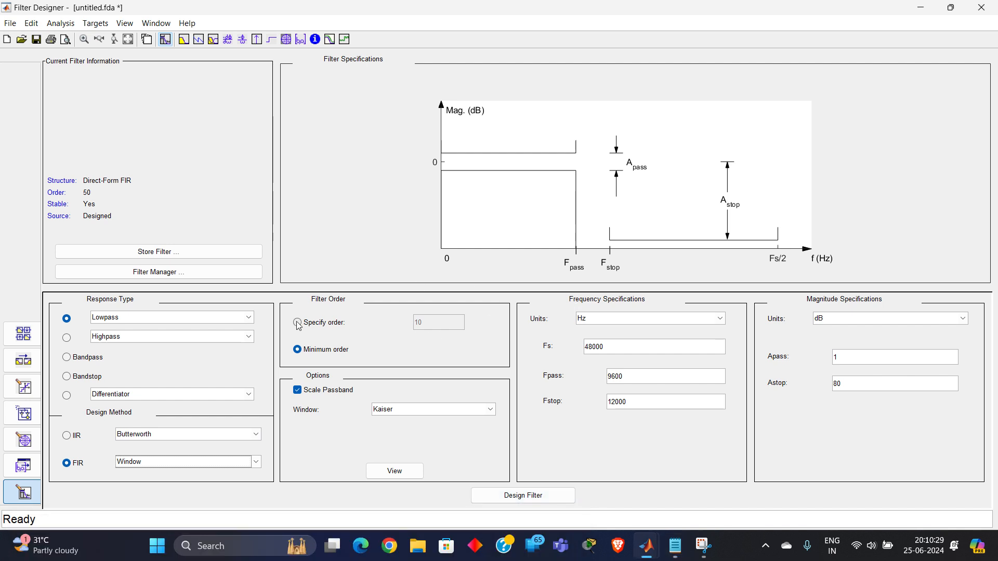
Complete line 3 of the Notepad instructions with "change filter order mode to specify order and specify the order" and minimize the notes.
left_click(675, 546)
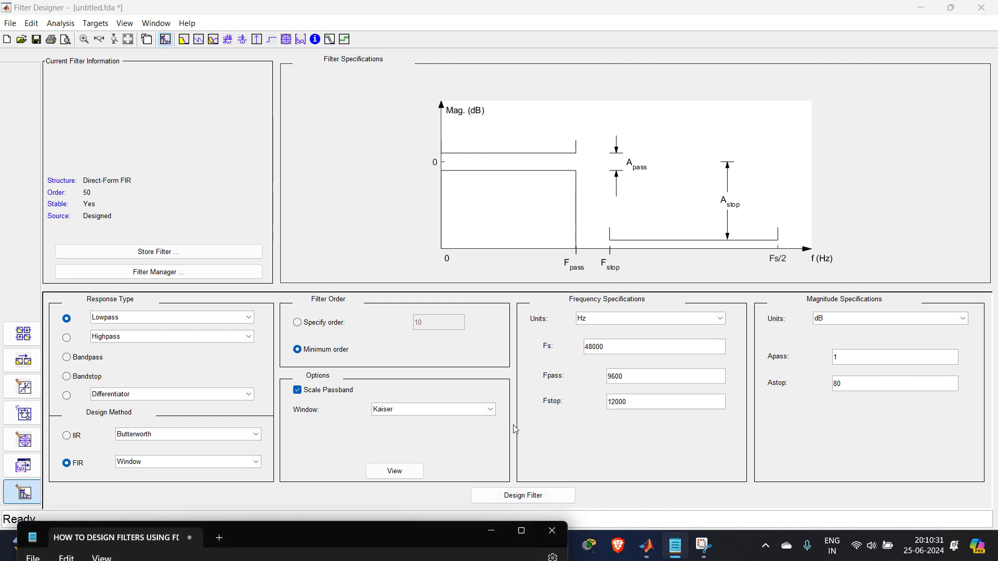
left_click_drag(412, 541, 406, 169)
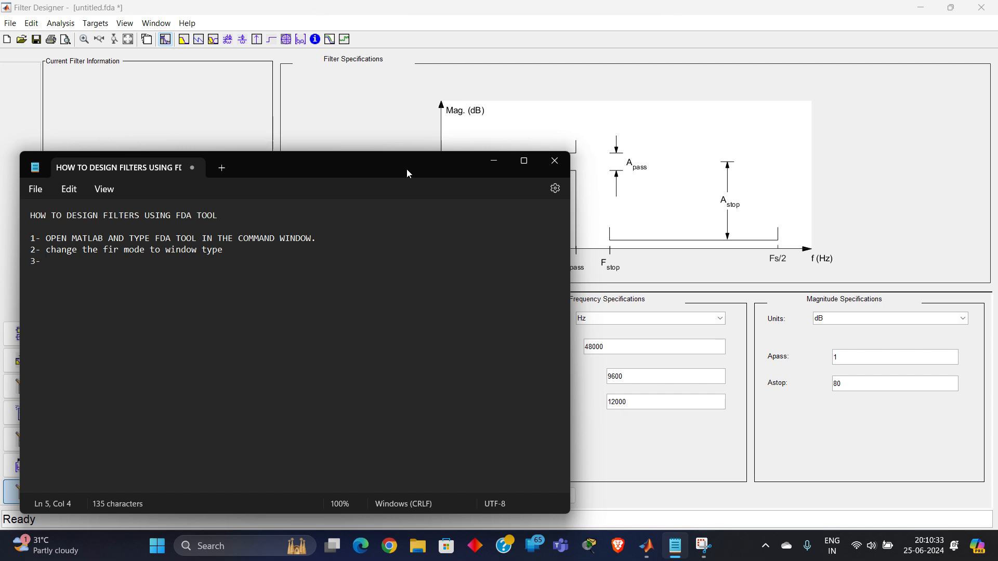
type("change filter order mode to")
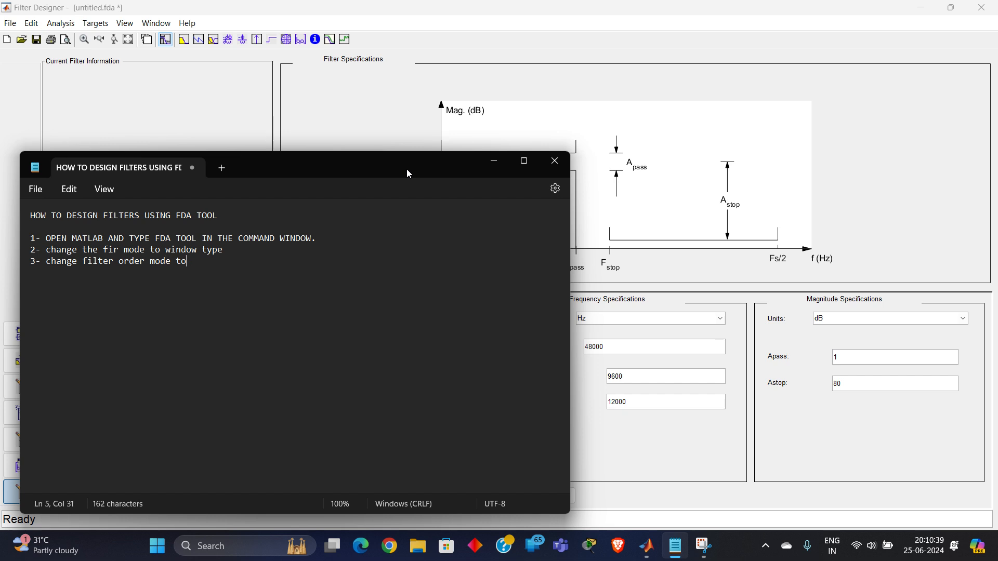
type(" specify order and sp")
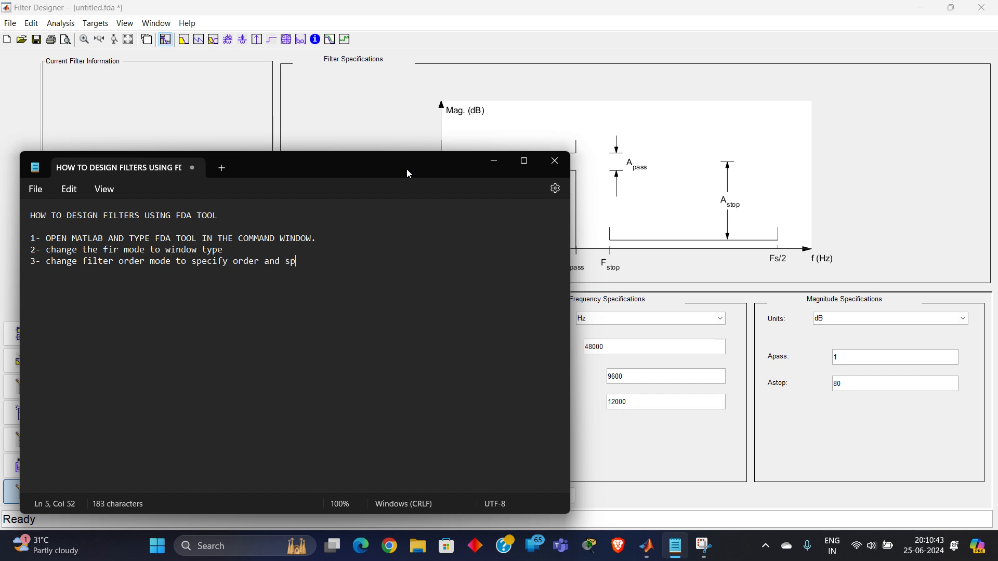
type("ecify the order")
left_click(493, 161)
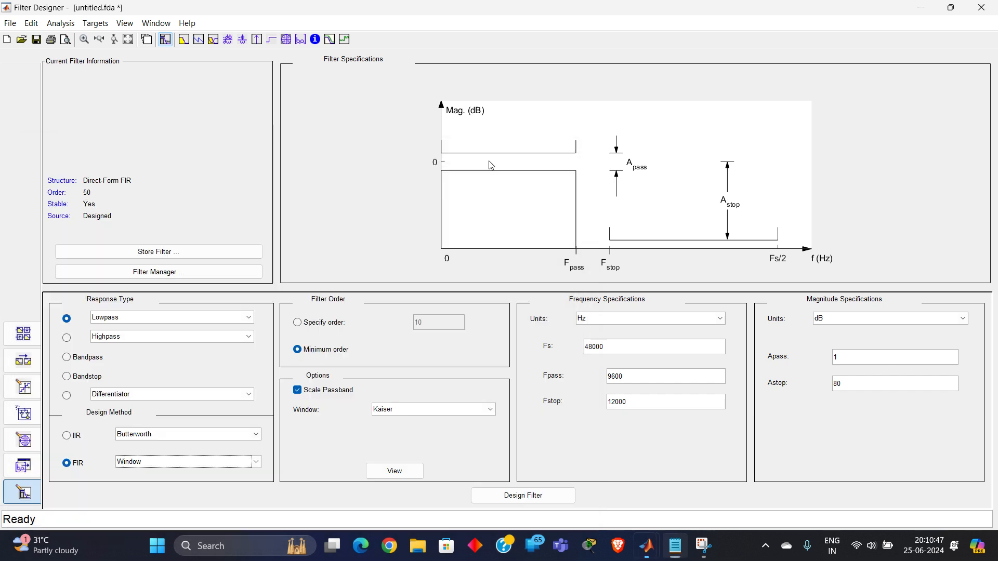
Specify a filter order of 30 and choose the Rectangular window for the FIR filter.
left_click(297, 325)
left_click(432, 325)
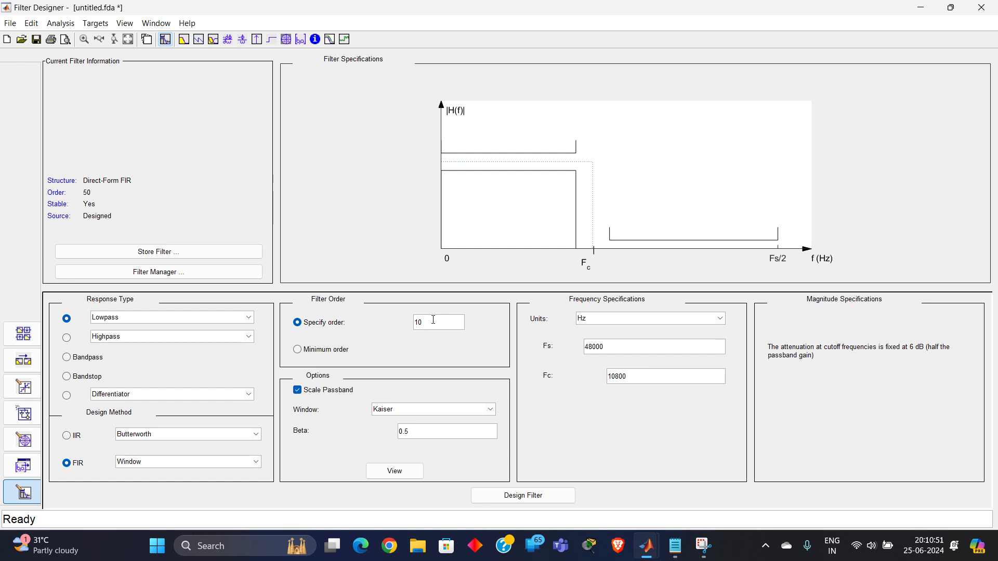
type("30")
left_click(416, 411)
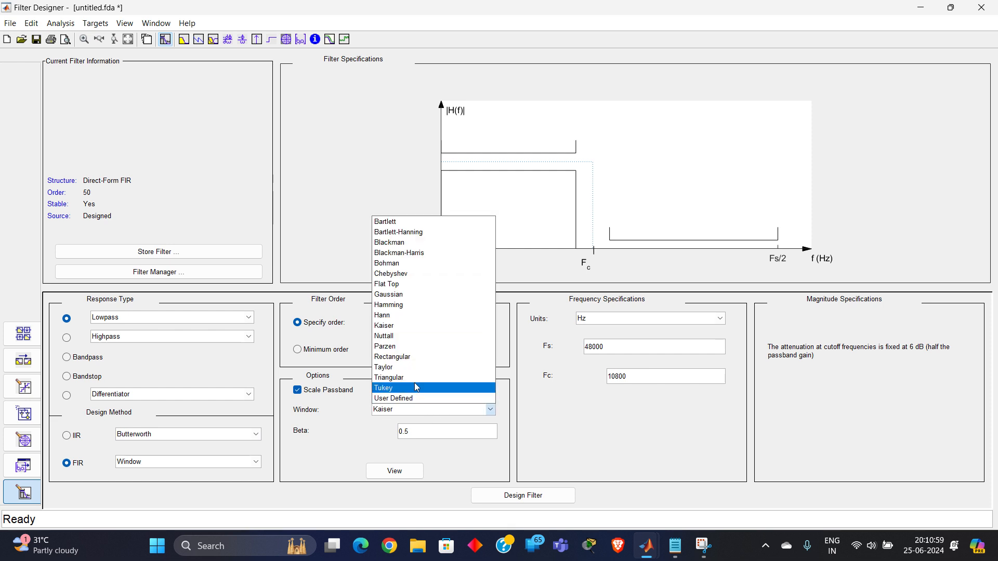
left_click(409, 358)
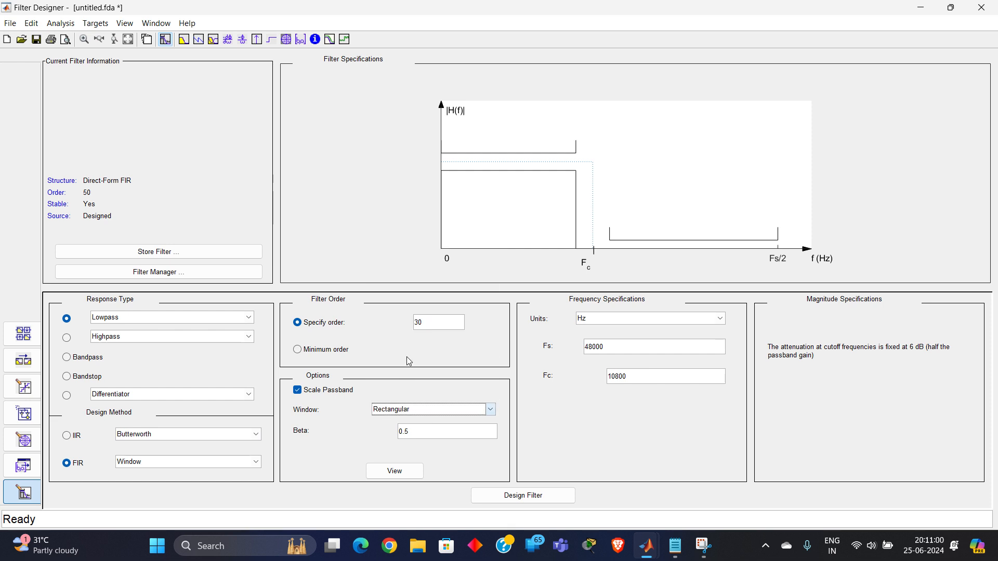
Add the line "4 choose a window" to the Notepad instructions and return to the frequency specifications in Filter Designer.
left_click(682, 548)
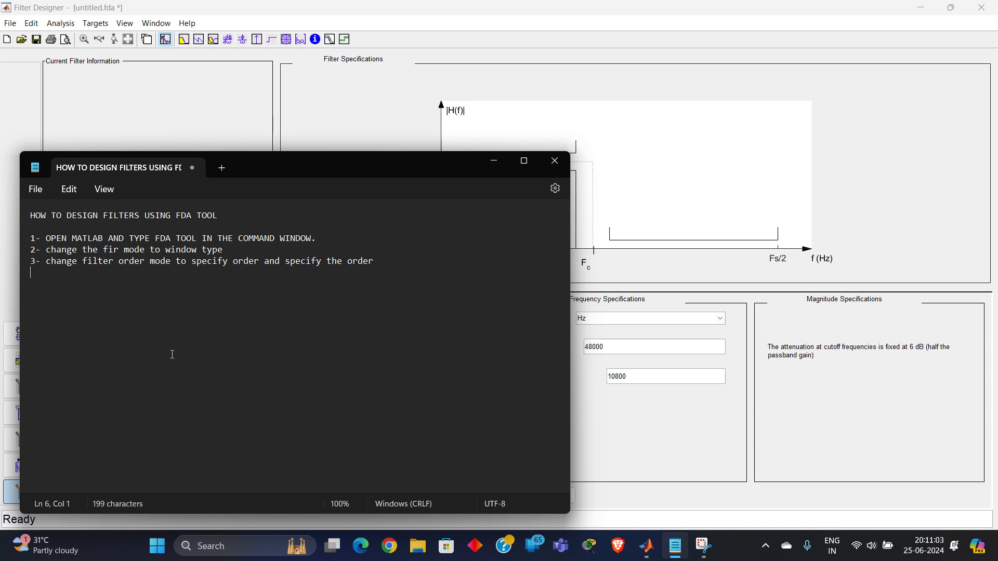
type("4 choose a window")
left_click(586, 405)
double_click(583, 346)
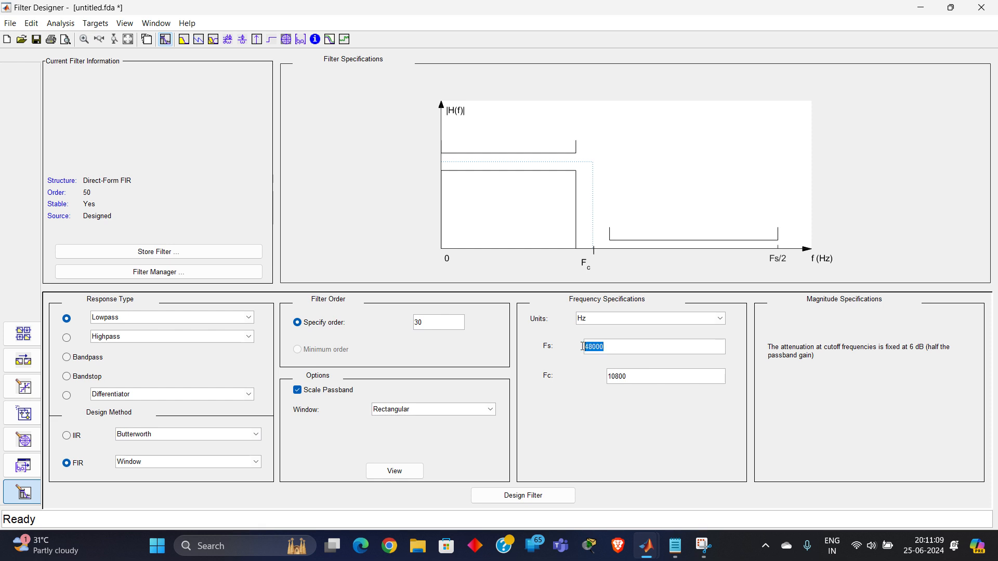
left_click(645, 349)
Switch to Notepad and add the line "5 choose the proper sampling frequency and cutoff frequency".
left_click(675, 545)
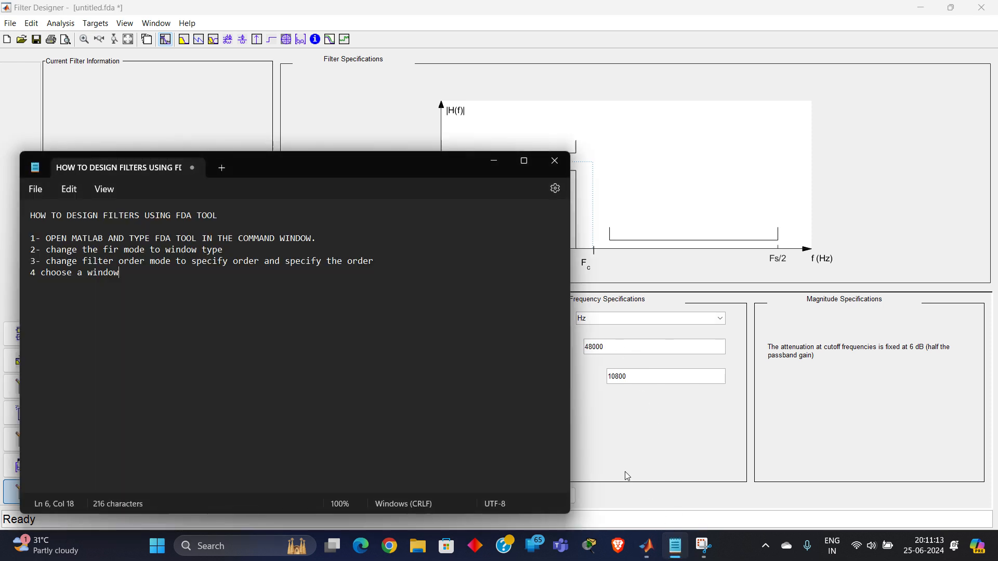
type("5 choose the proper s")
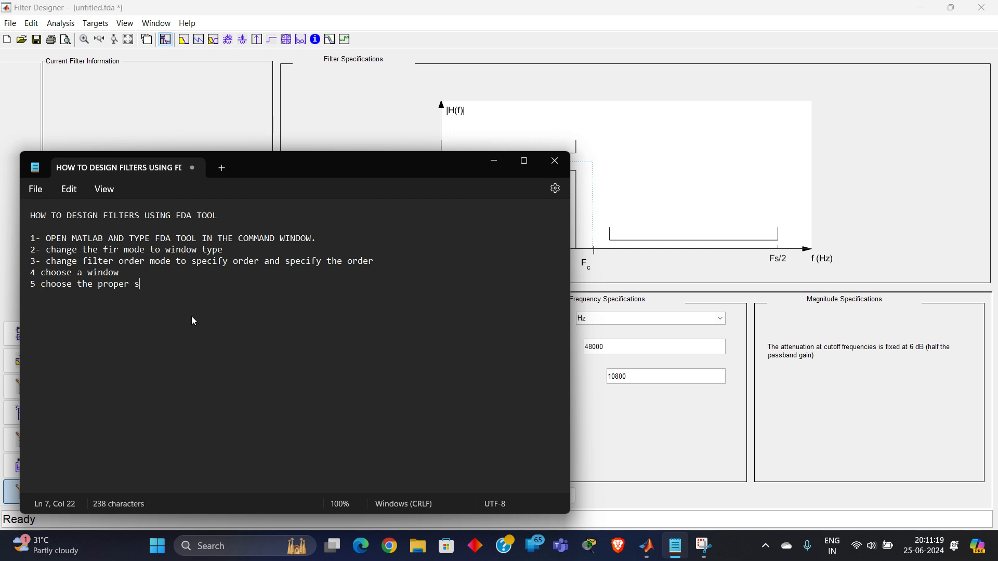
type("ampling frequency and cutoff ")
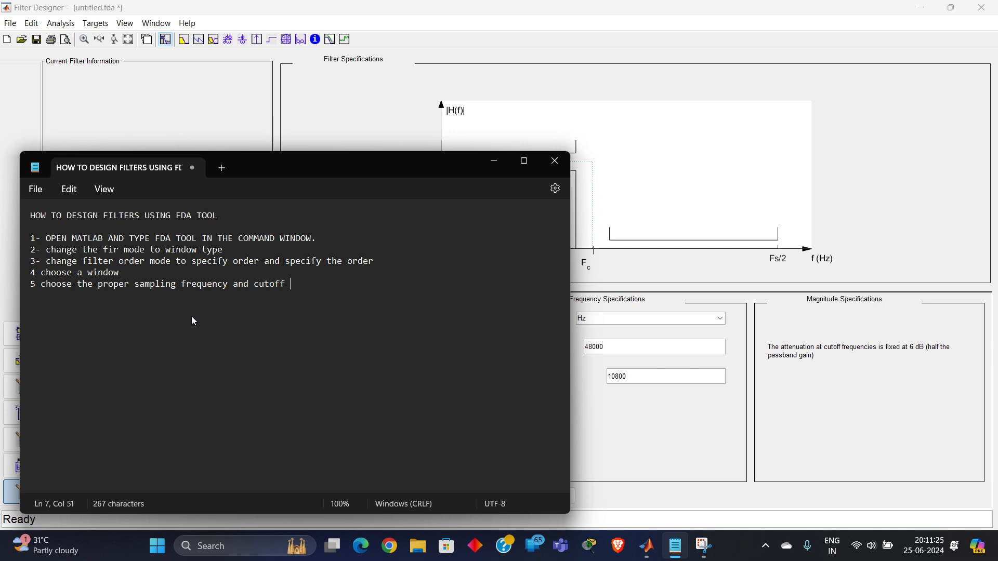
type("frequency")
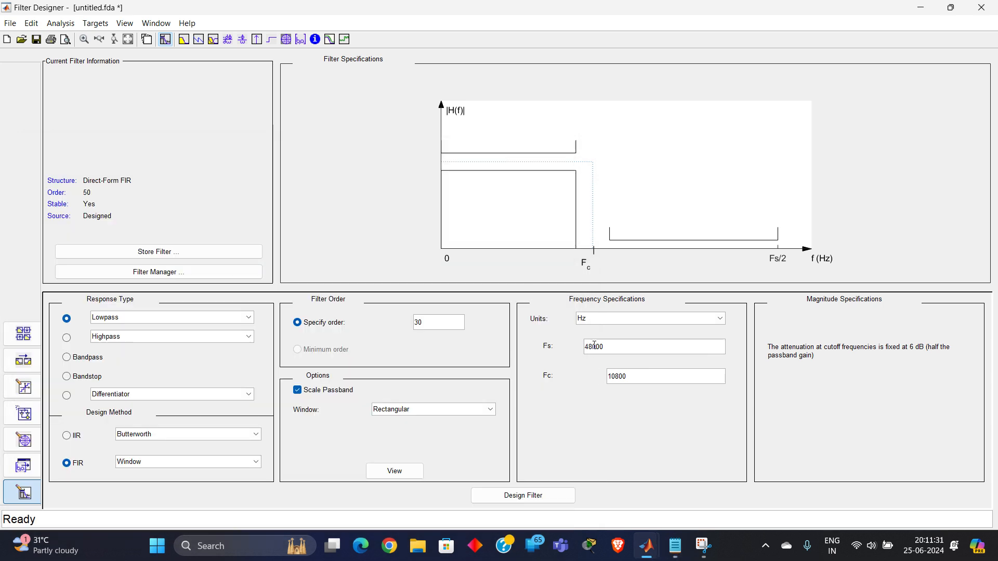
Set the frequency units in Filter Designer to Normalized (0 to 1).
left_click(587, 322)
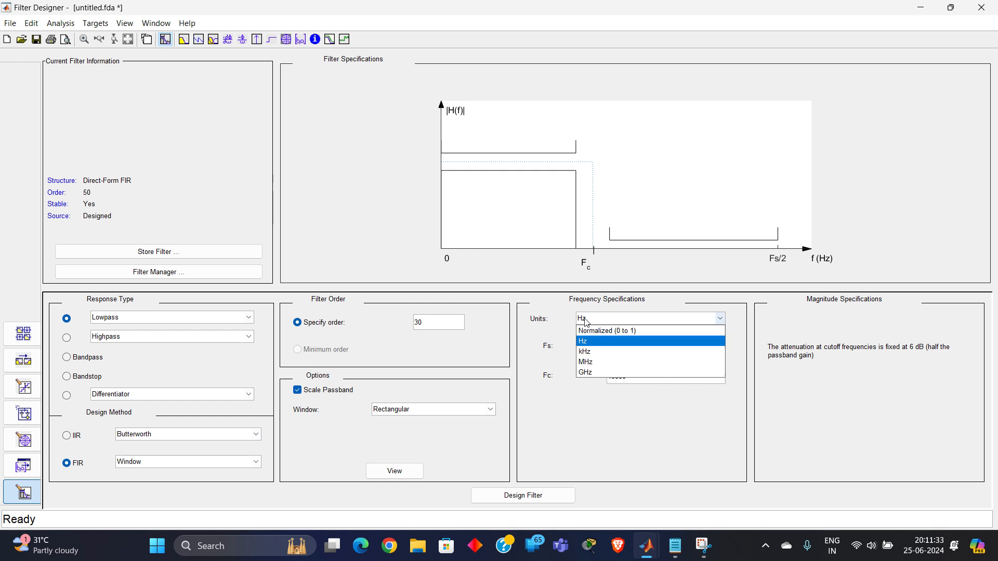
left_click(623, 334)
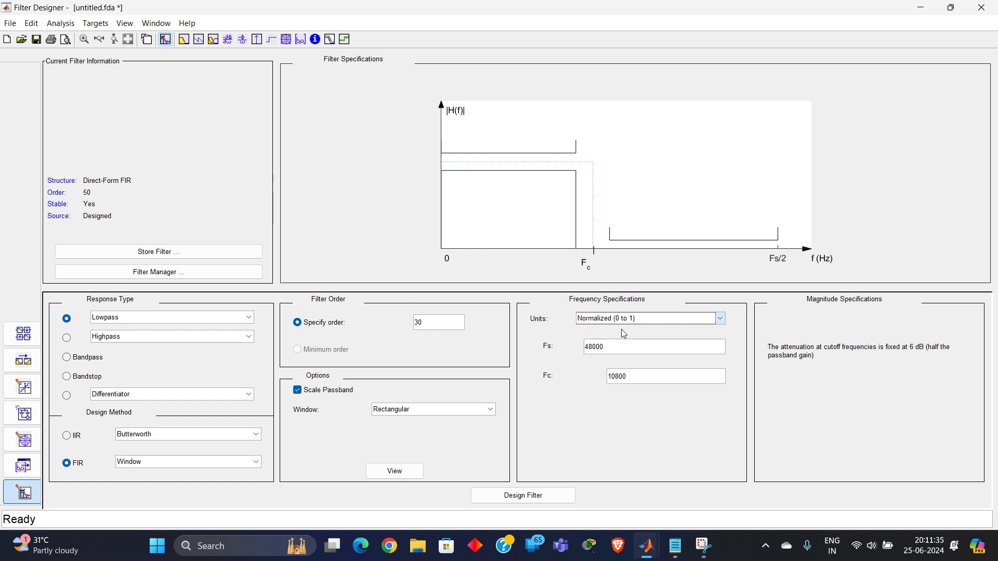
Set the frequency units of the lowpass filter to Hz.
double_click(640, 375)
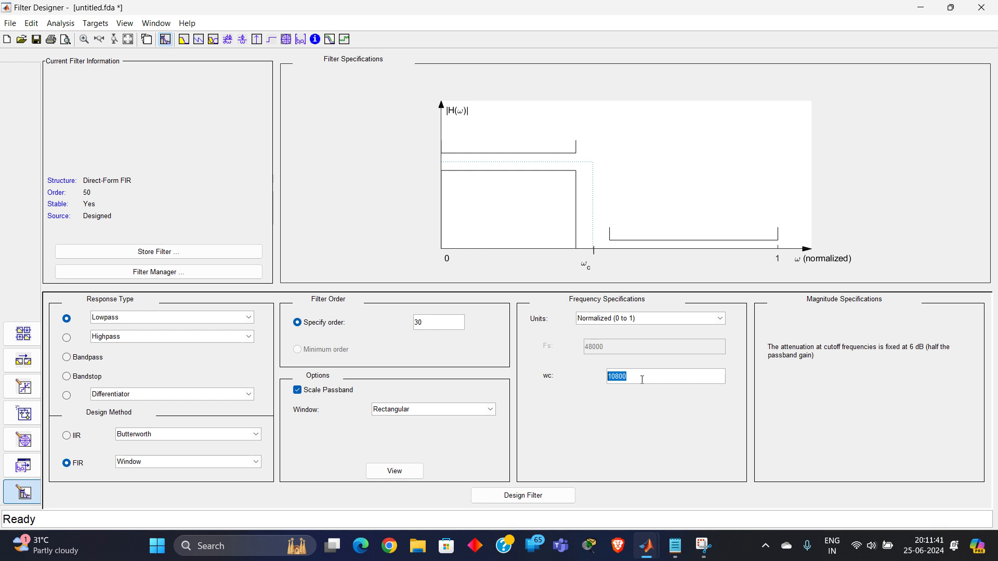
left_click(632, 324)
left_click(625, 341)
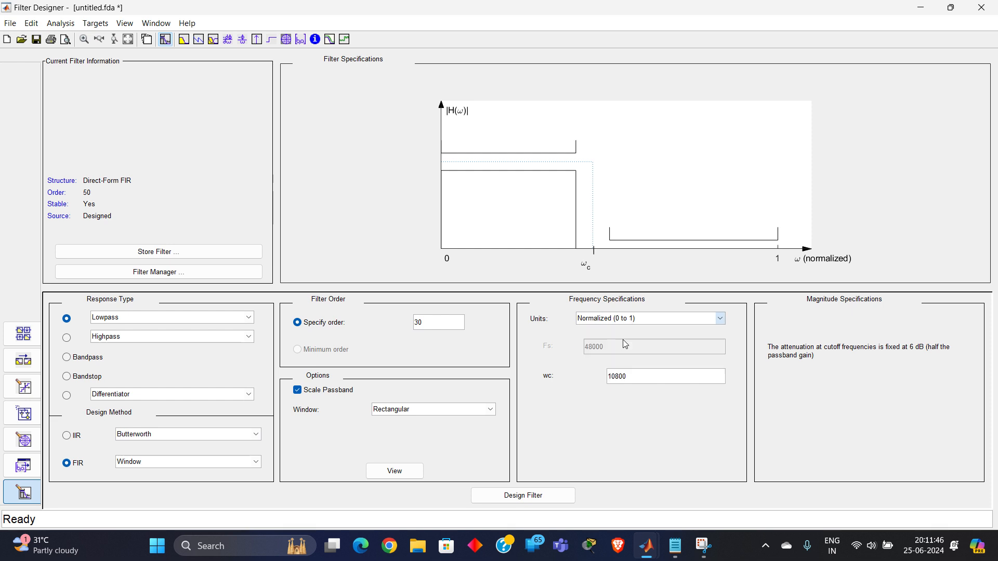
Set the cutoff frequency Fc to 2000 Hz and design the filter.
double_click(650, 381)
left_click(596, 382)
left_click_drag(644, 381, 605, 378)
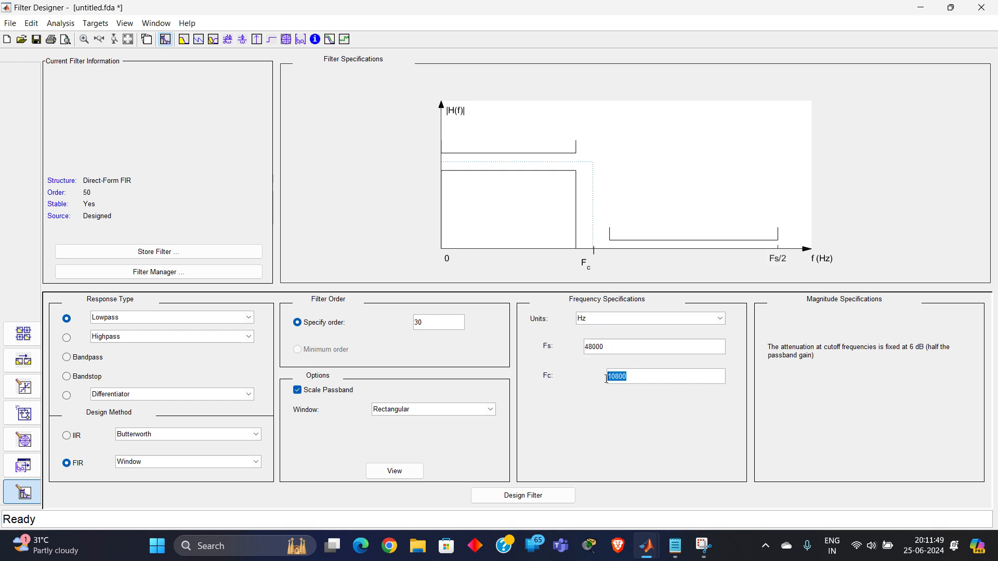
type("2000")
left_click(526, 499)
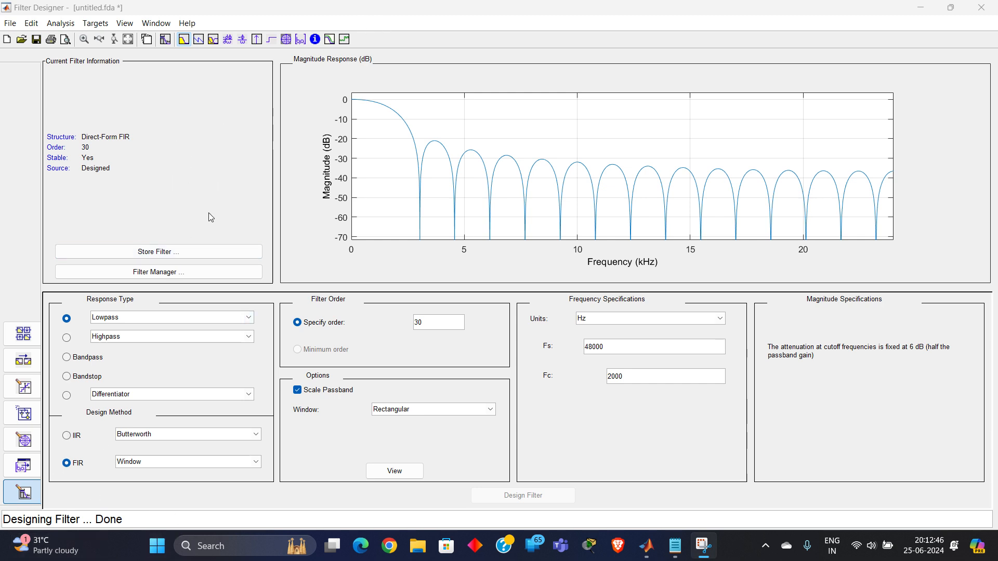
Switch to Notepad and add the line "6 click on design filter and wait until its done".
left_click(9, 23)
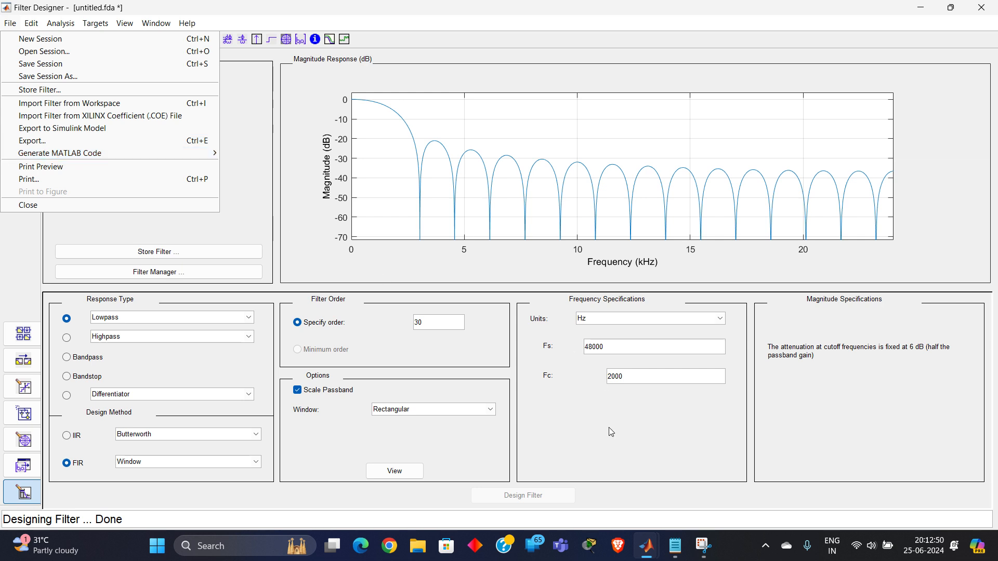
left_click(675, 546)
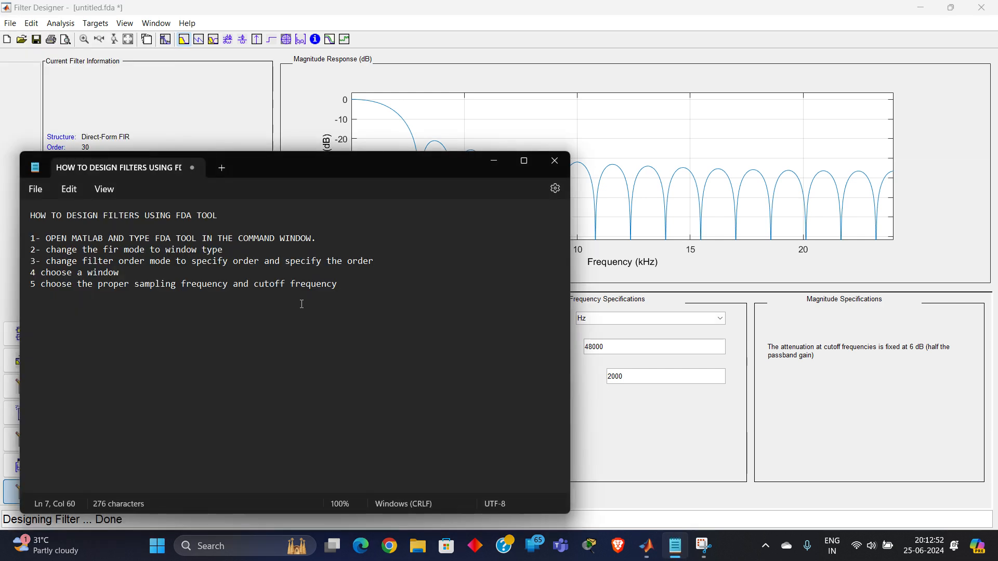
key("Return")
type("6 click on design fi")
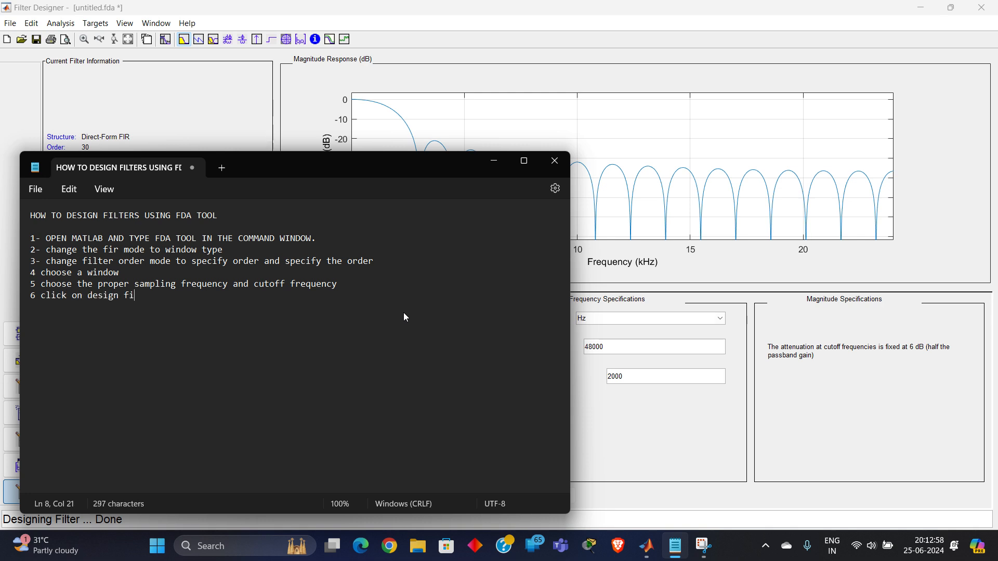
type("lter and wait untill")
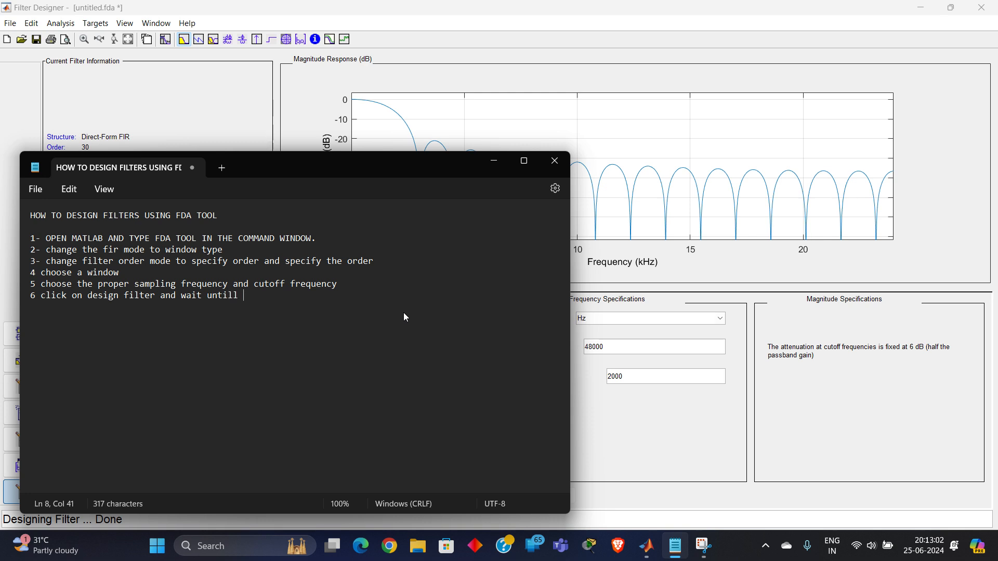
key("BackSpace")
type("its done")
Add the line "7 file>export>workspace" to the instructions, followed by a new empty line.
key("Return")
type("7 expor")
key("ctrl+BackSpace")
key("ctrl+BackSpace")
type("7 file")
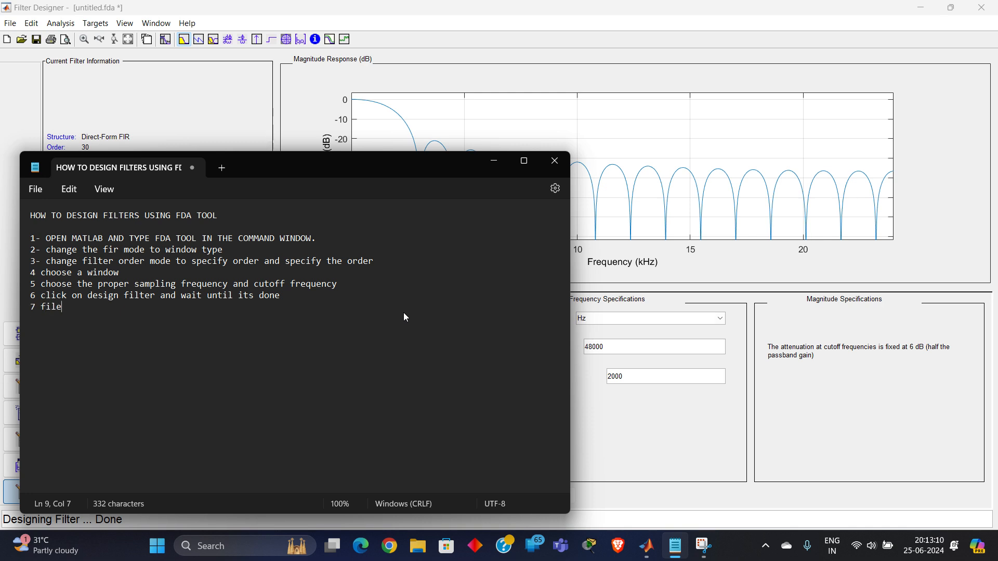
type(">export>workspace")
key("Return")
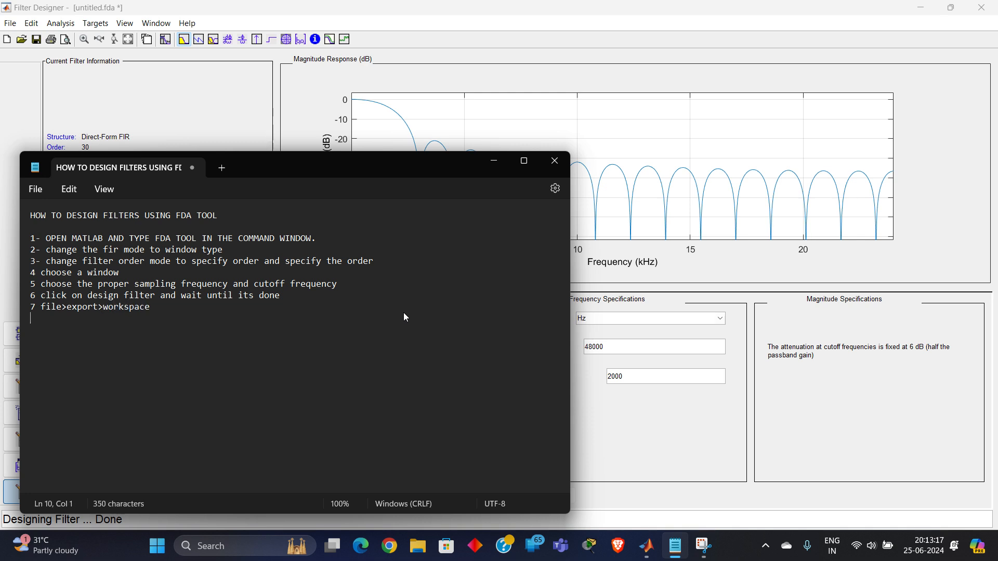
Switch to Filter Designer and export the coefficients to the workspace with the numerator variable named fir_lowpass_coeffecients.
left_click(478, 149)
left_click(10, 23)
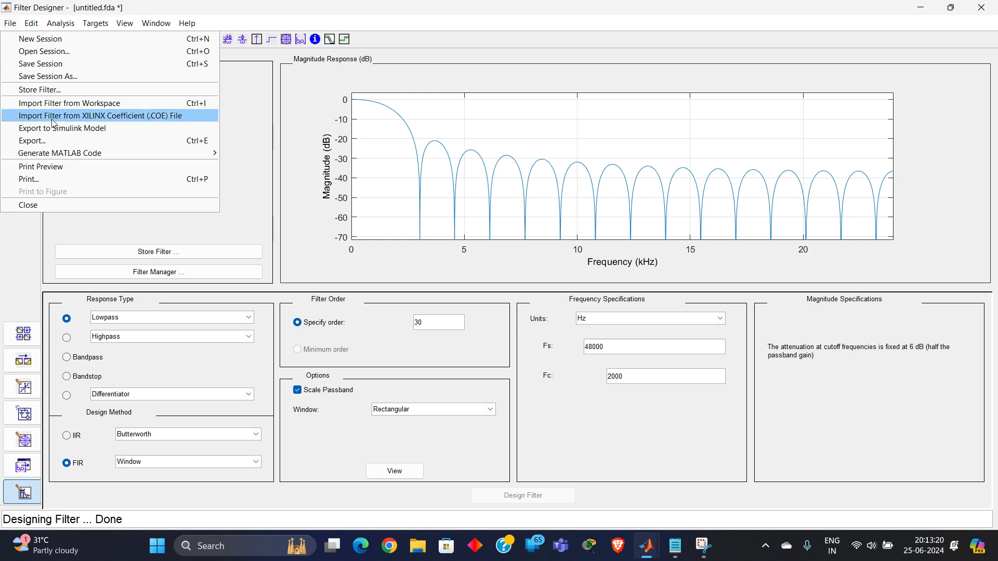
left_click(56, 140)
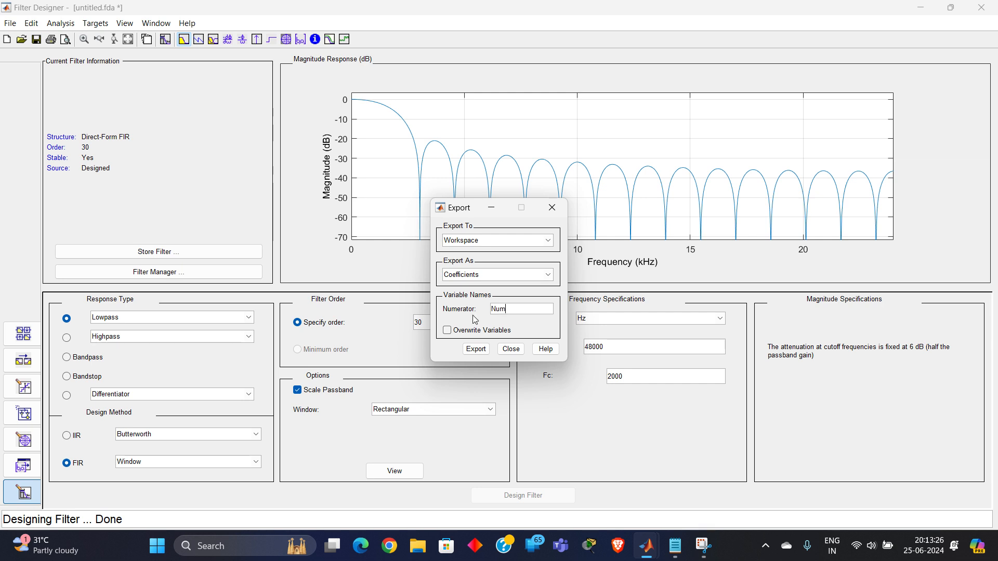
left_click_drag(508, 312, 492, 310)
type("f")
type("ir_low")
type("pass_coeffecients")
left_click(481, 353)
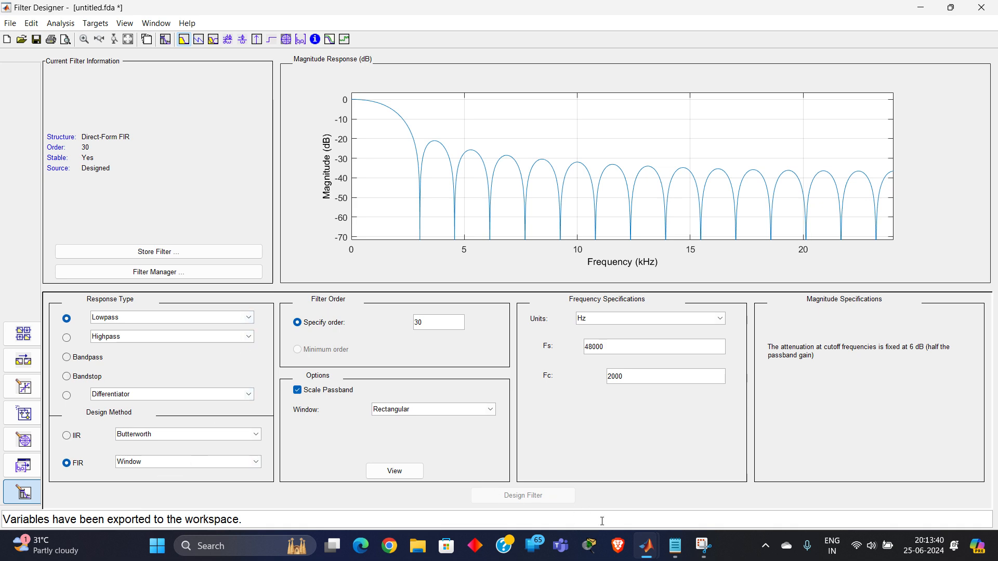
Switch to the main MATLAB window and select the exported coefficient variable in the workspace.
mouse_move(646, 546)
left_click(631, 487)
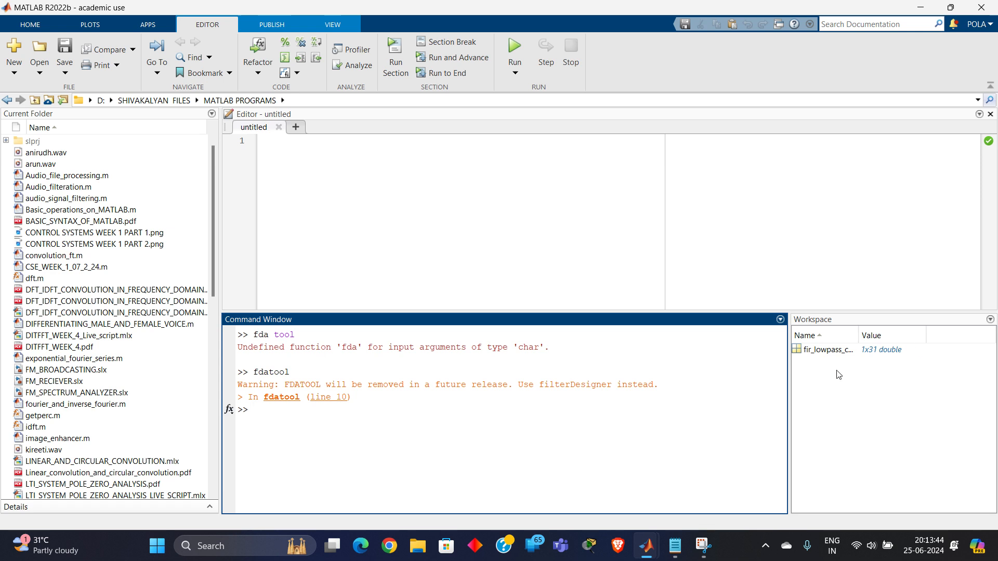
left_click(799, 352)
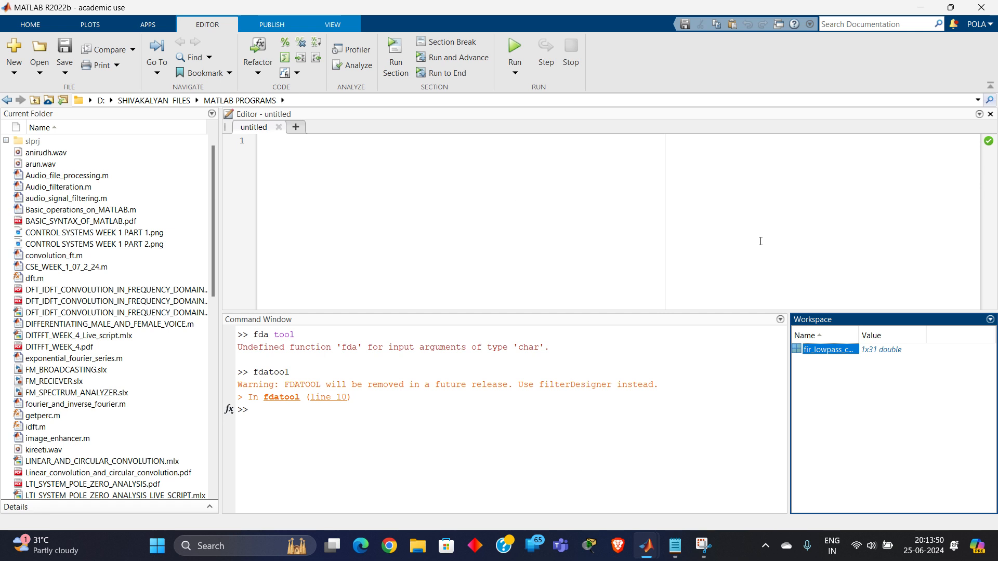
Display the values of fir_lowpass_coeffecients in the Command Window and review all the coefficient columns.
left_click(277, 412)
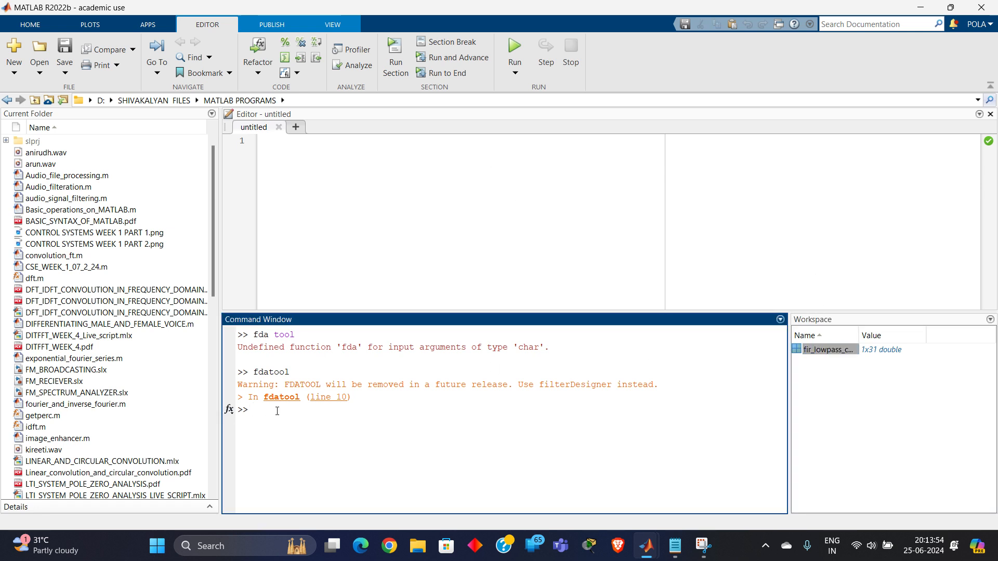
type("fir_lowpass_coeffecien")
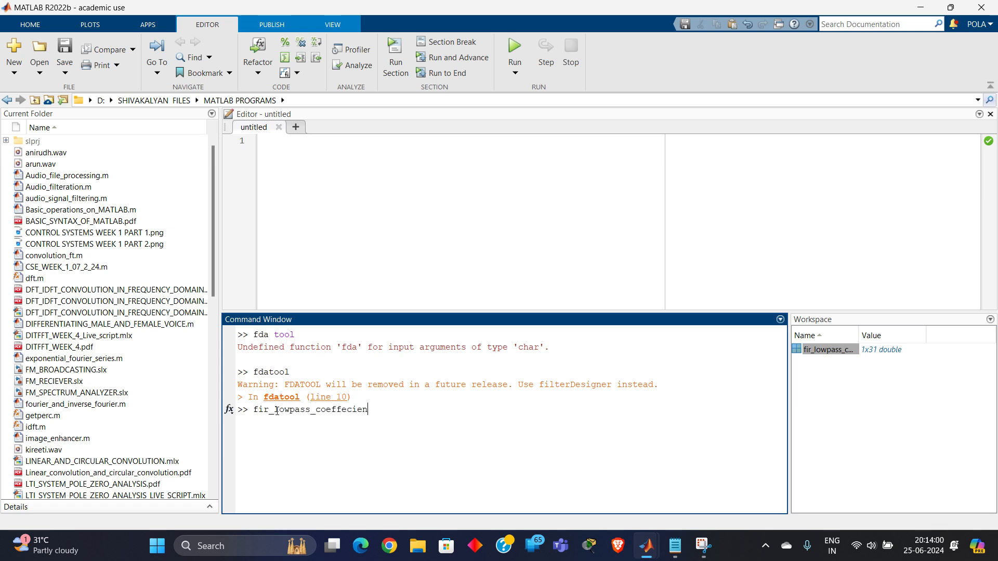
type("ts'")
key("BackSpace")
key("Return")
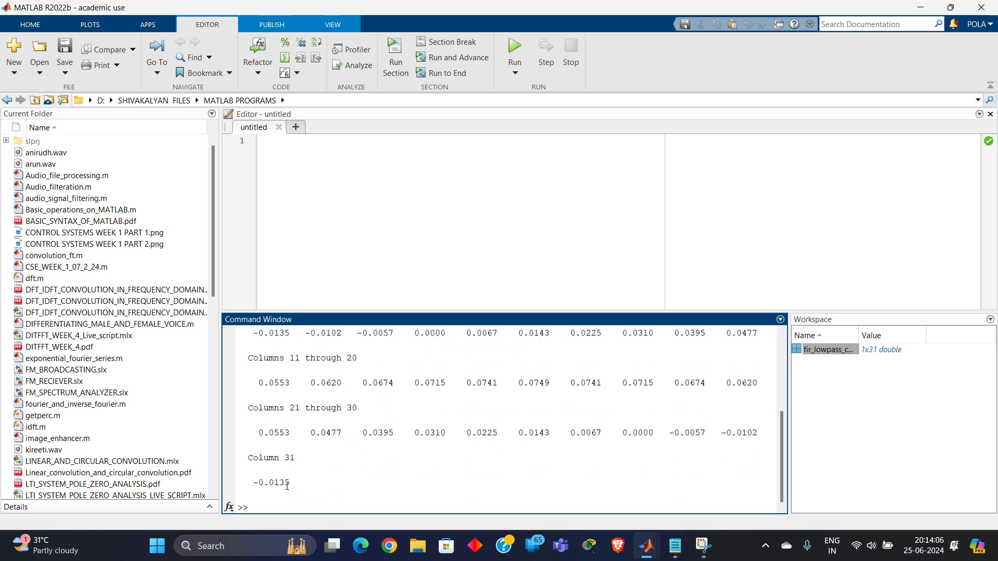
scroll(273, 427, "up", 1)
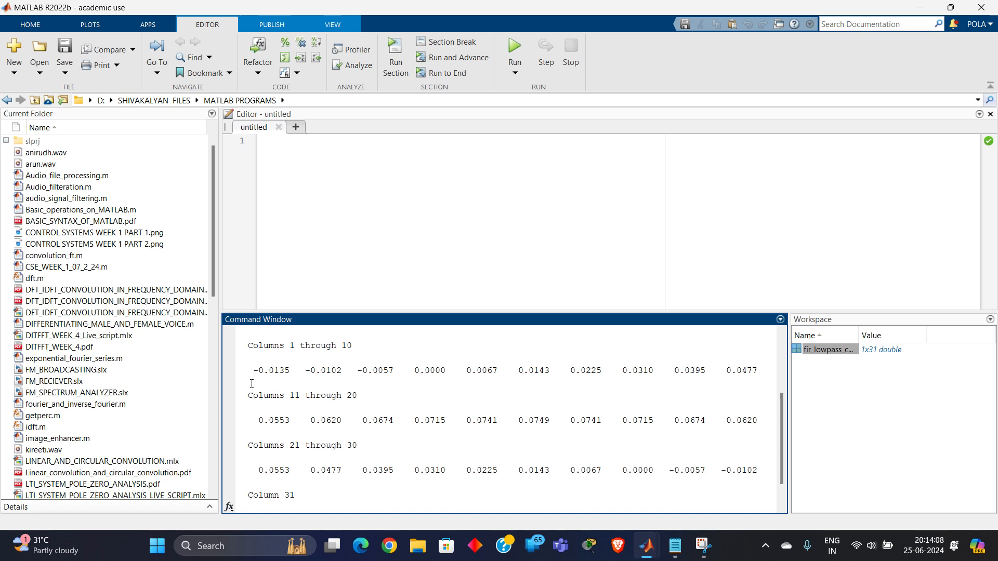
scroll(251, 383, "up", 1)
scroll(260, 387, "down", 1)
scroll(279, 394, "down", 1)
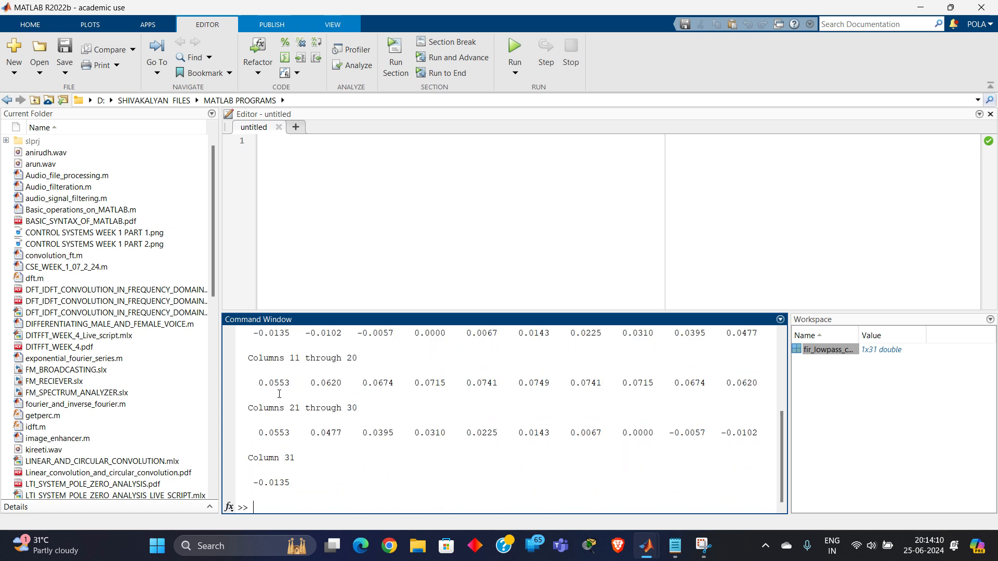
scroll(283, 473, "up", 1)
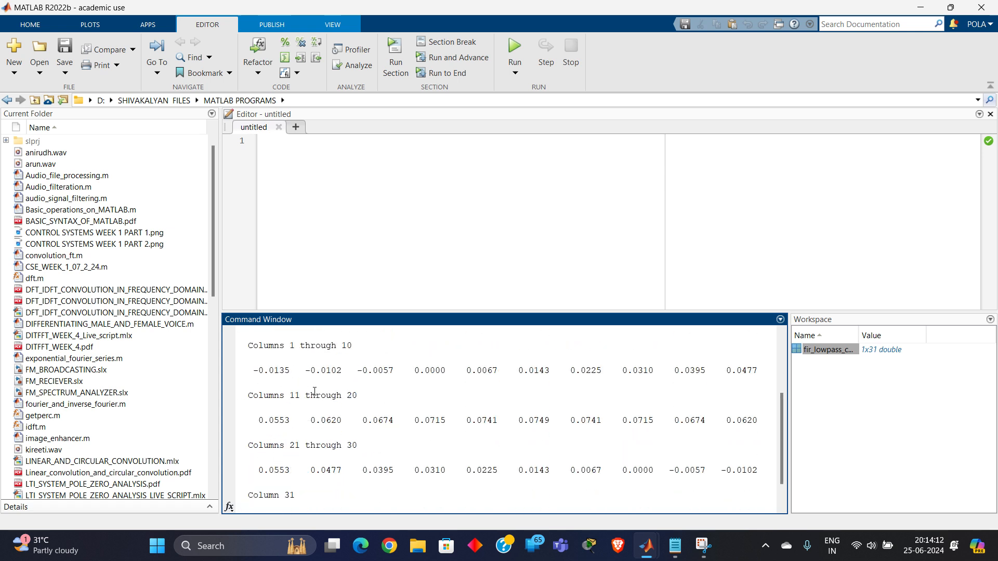
scroll(348, 390, "down", 1)
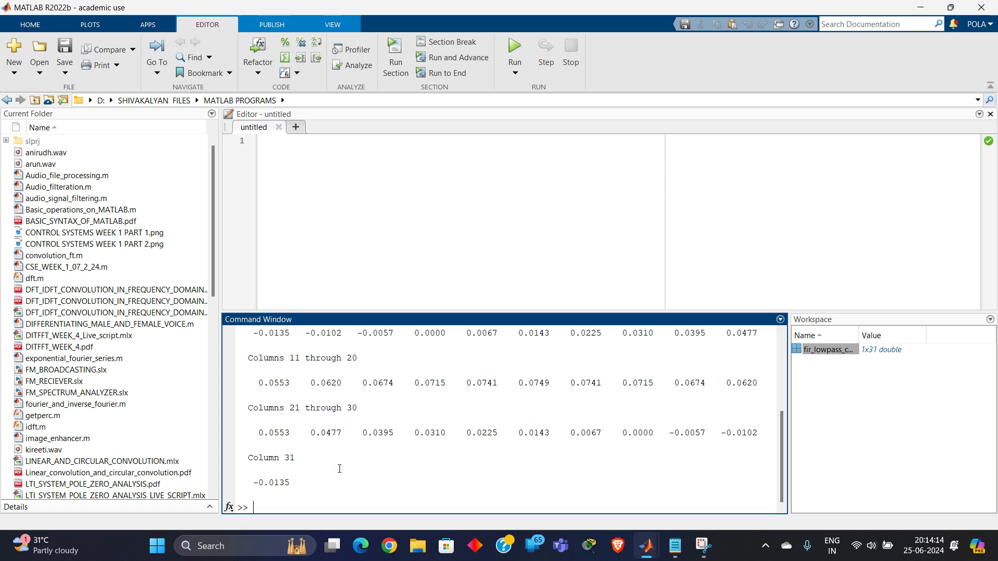